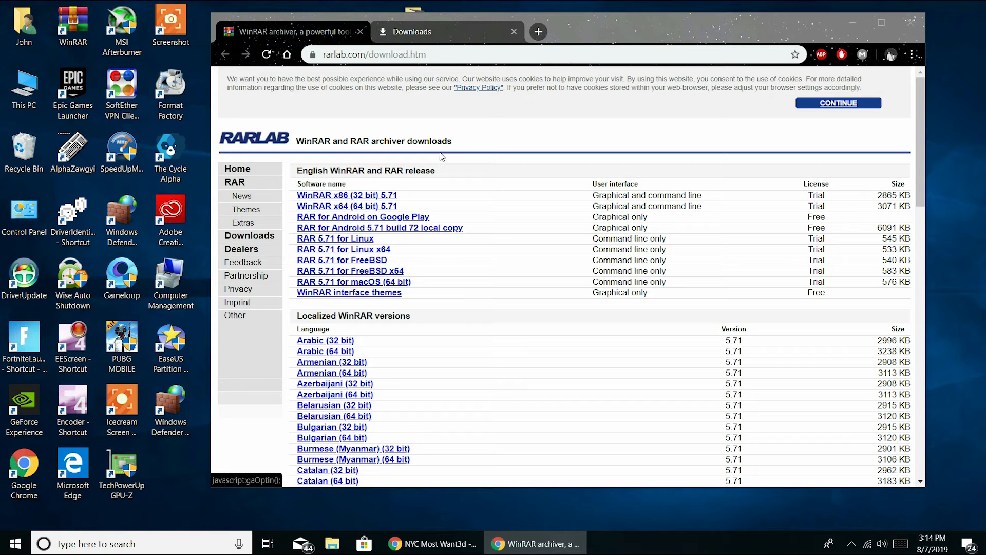
- Copy the full web address of the RARLAB download page
click(522, 55)
drag(533, 58, 316, 57)
right_click(408, 58)
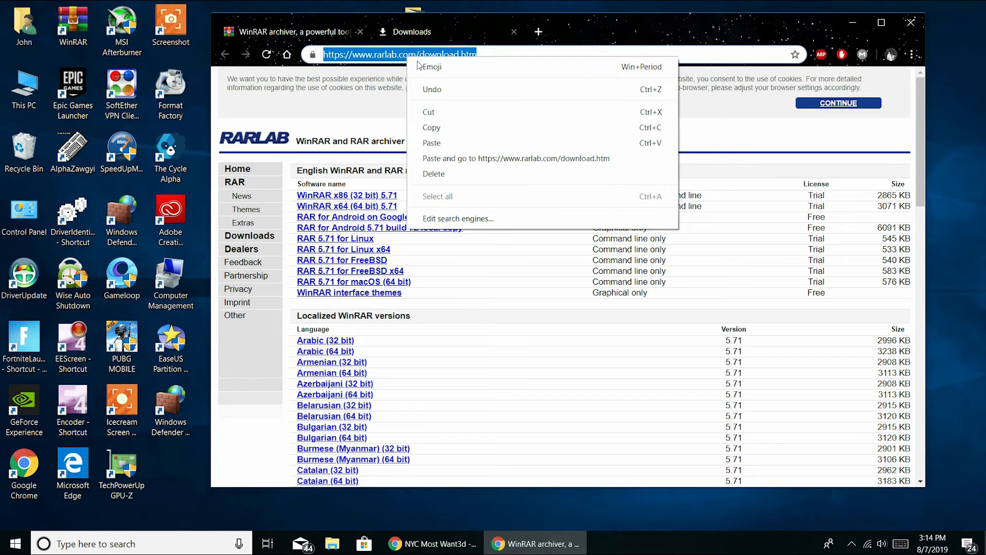
click(427, 124)
click(522, 165)
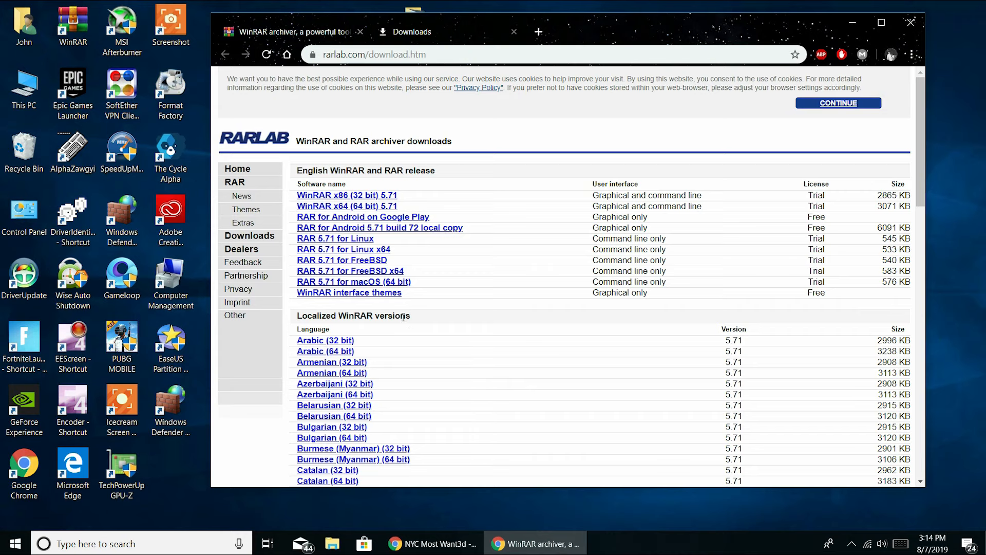
- Check in the properties of This PC whether Windows is a 32-bit or 64-bit system, and close the System window
scroll(383, 348, down, 2)
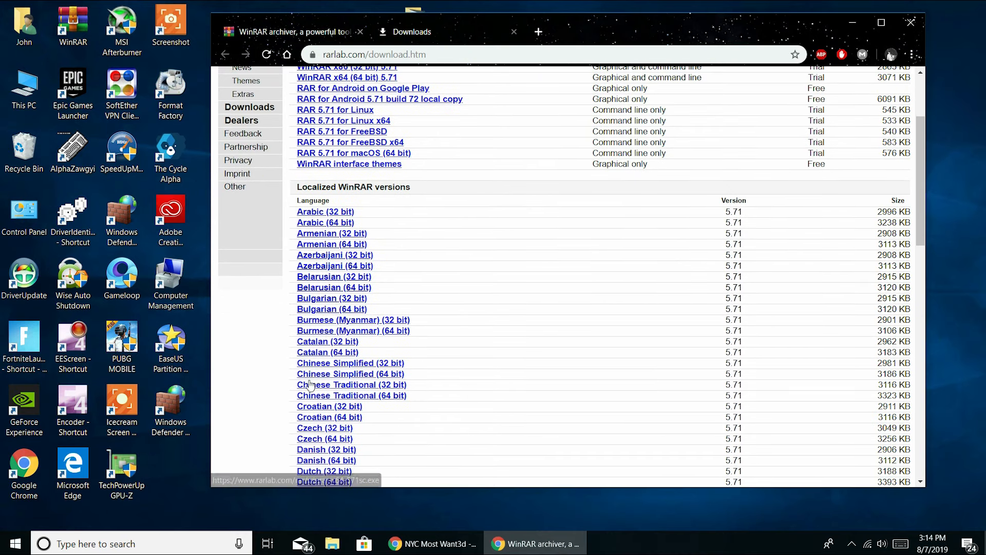
scroll(383, 405, down, 1)
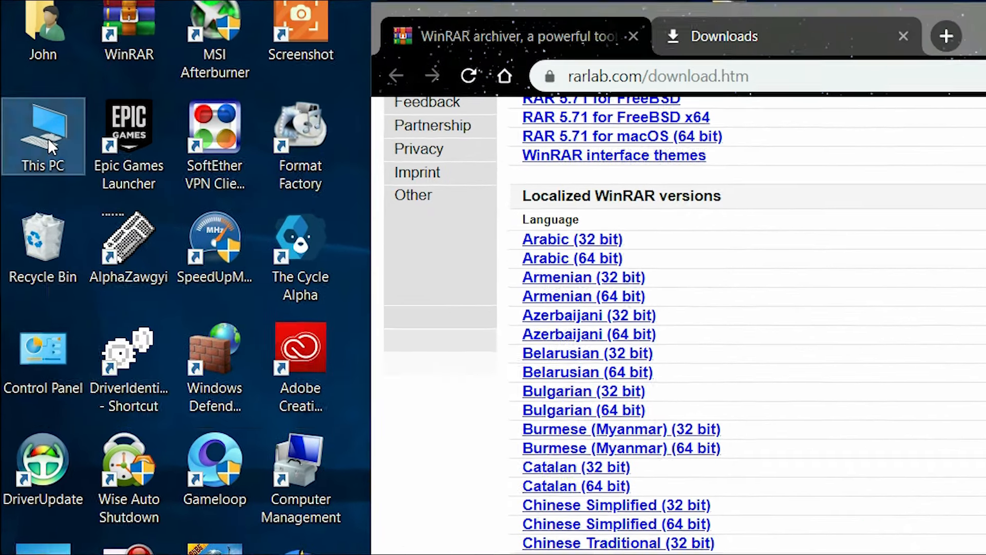
right_click(47, 134)
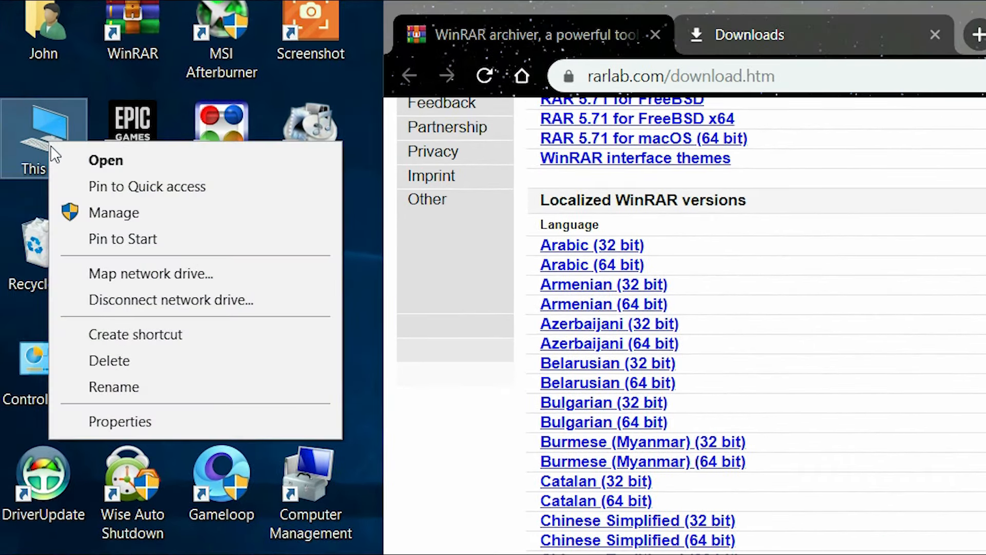
click(154, 428)
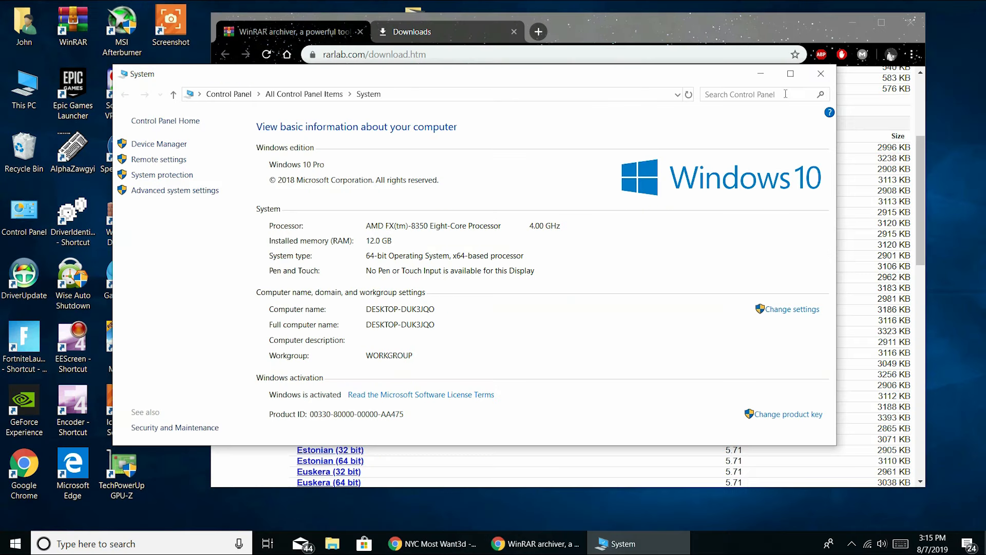
click(822, 72)
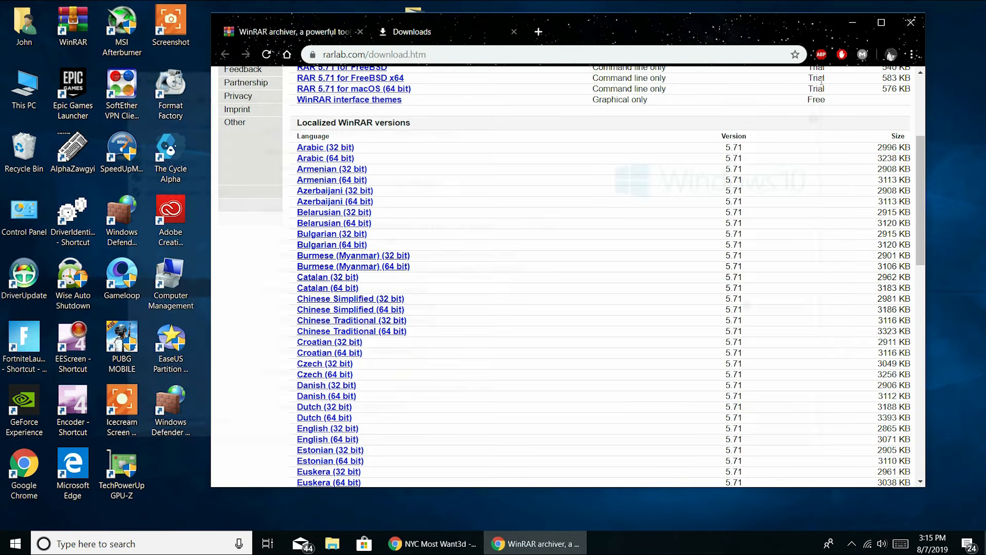
- Download the Burmese (Myanmar) 64 bit version of WinRAR and show the installer in its folder
click(396, 268)
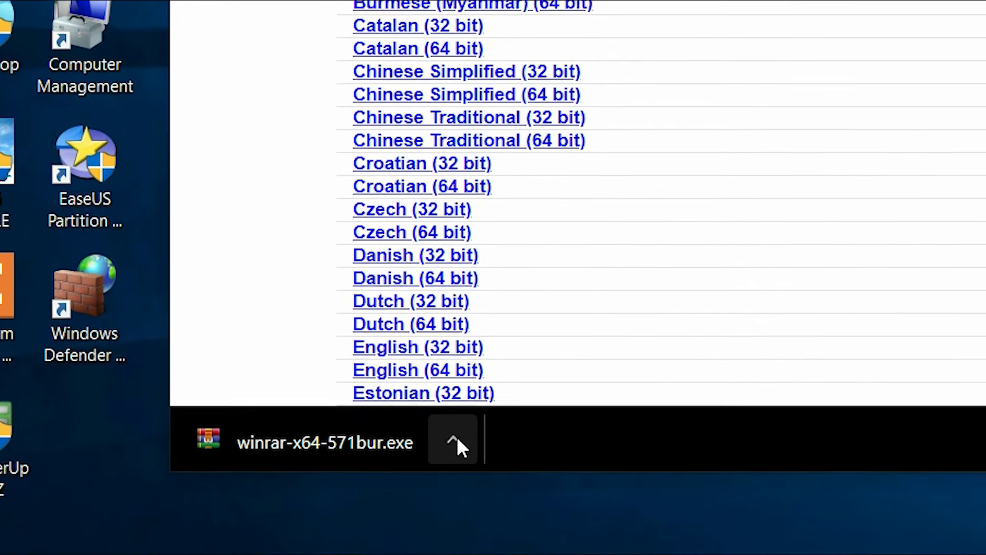
click(457, 440)
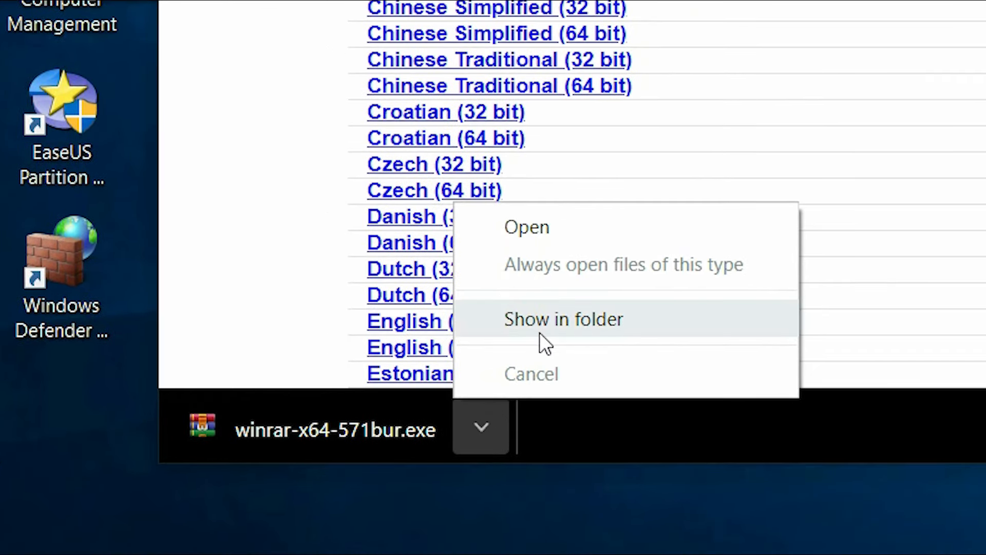
click(539, 333)
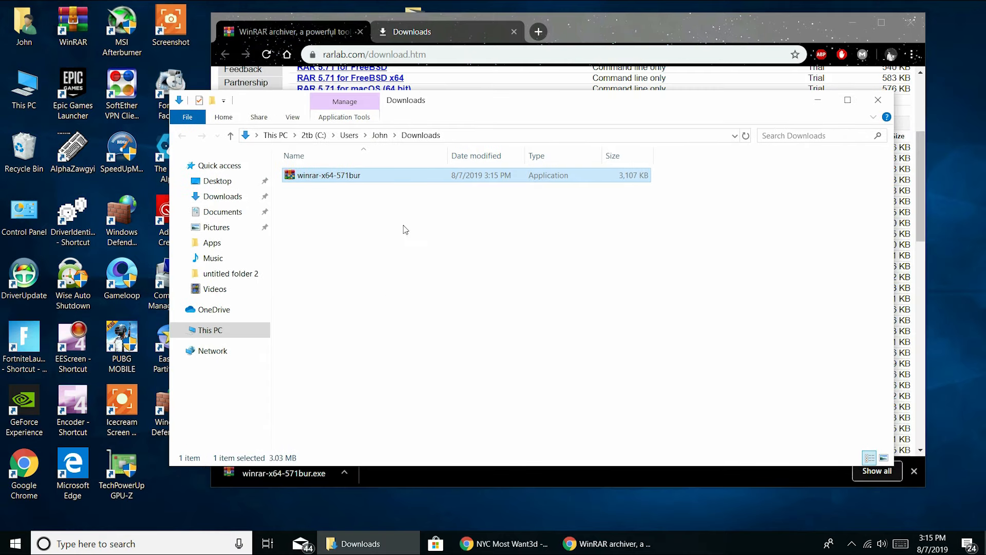
- View the downloaded installer by opening the Downloads folder through This PC, and close that second window
click(406, 229)
double_click(25, 85)
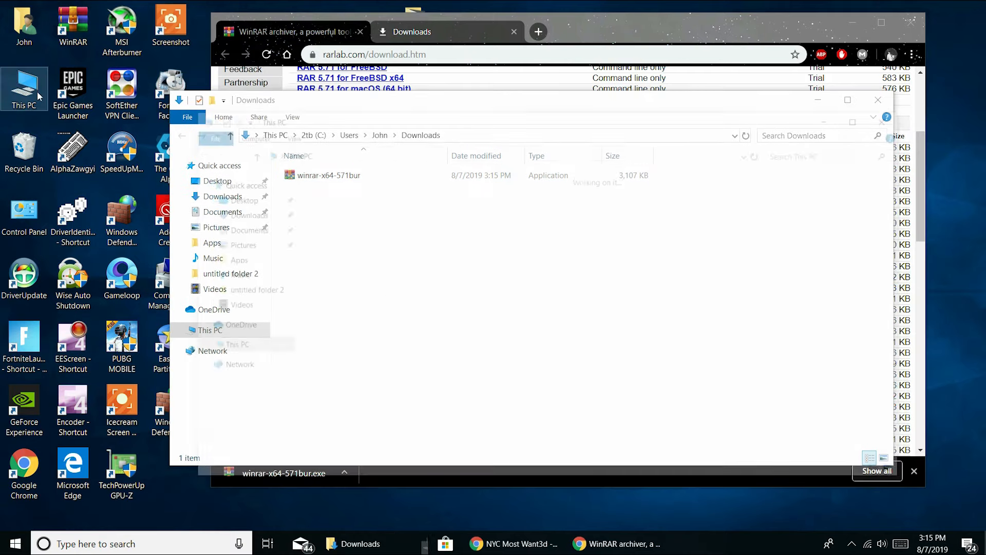
click(405, 235)
double_click(405, 235)
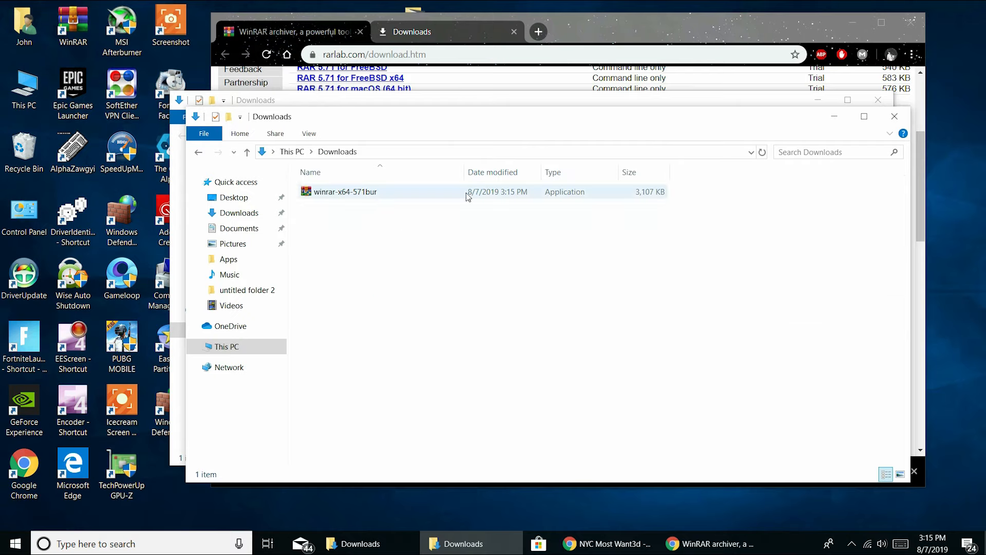
key(ctrl+w)
- Run winrar-x64-571bur as administrator and install WinRAR to C:\Program Files\WinRAR with the offered options, closing the shortcuts folder at the end
right_click(315, 175)
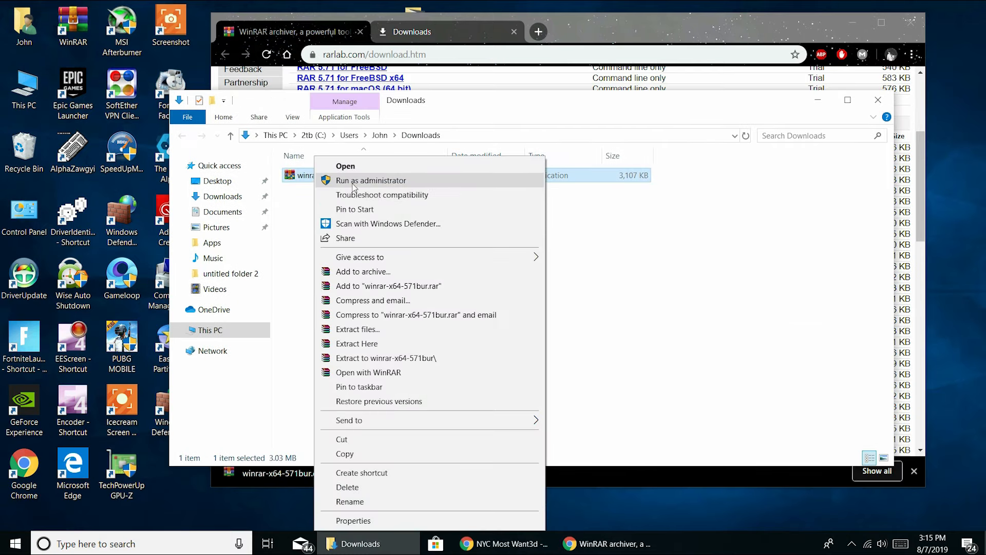
click(369, 184)
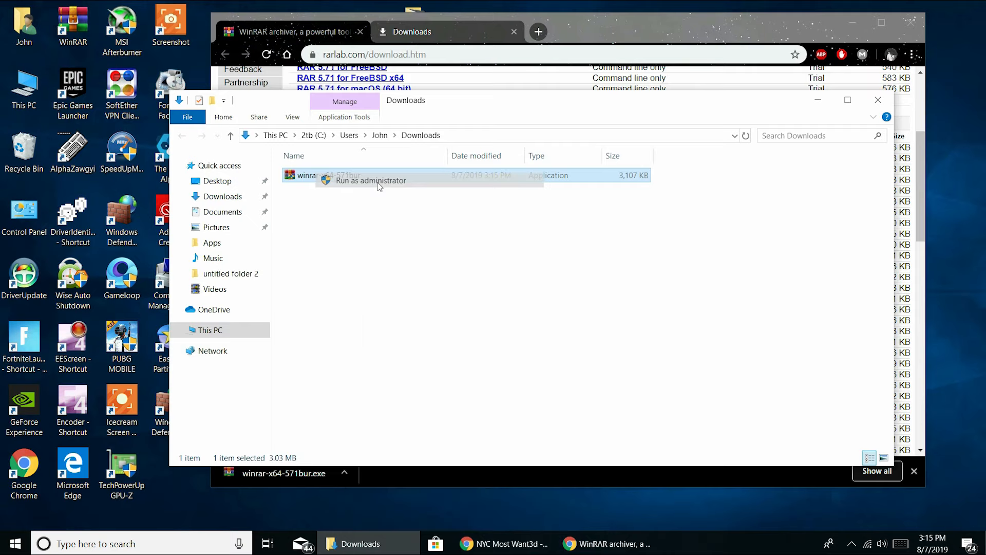
click(477, 389)
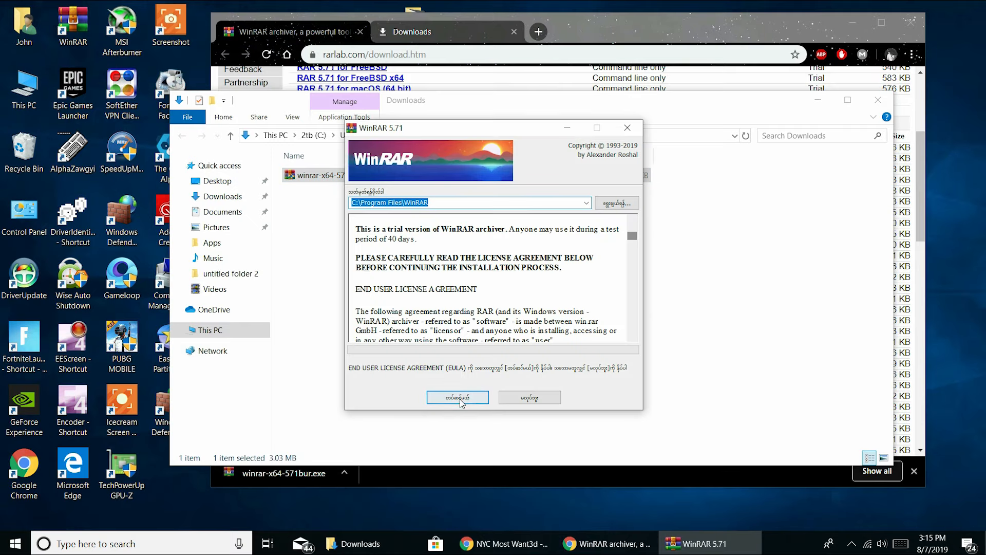
click(455, 399)
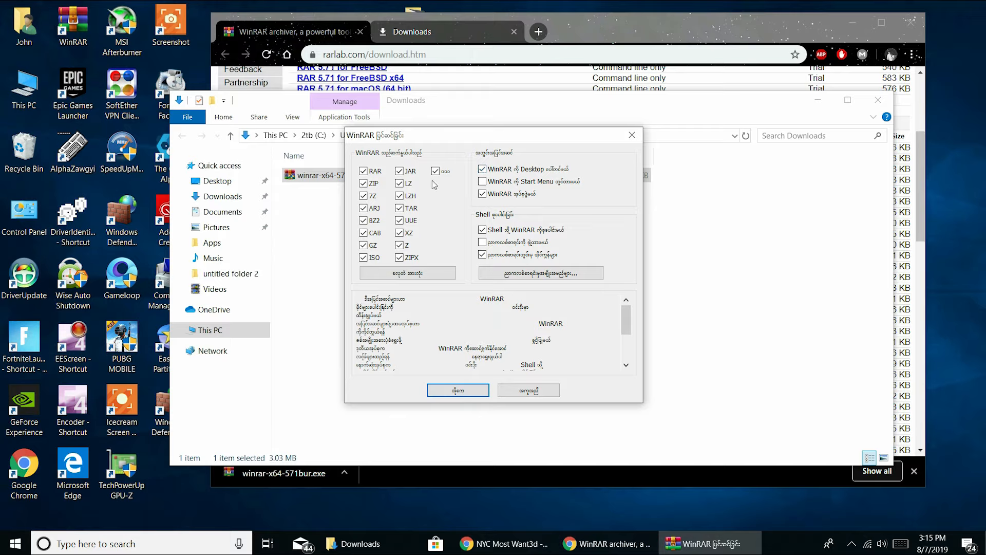
click(458, 391)
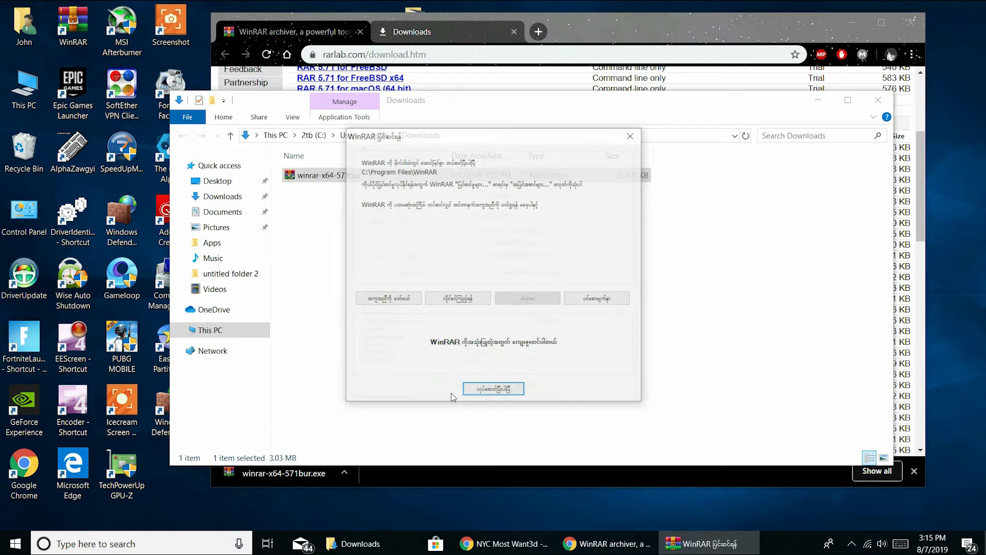
click(494, 390)
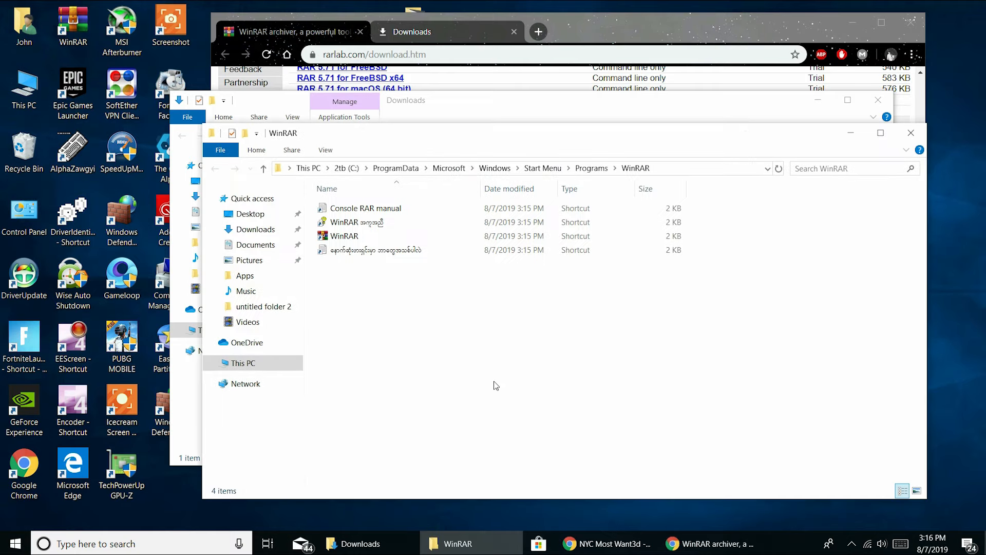
click(911, 132)
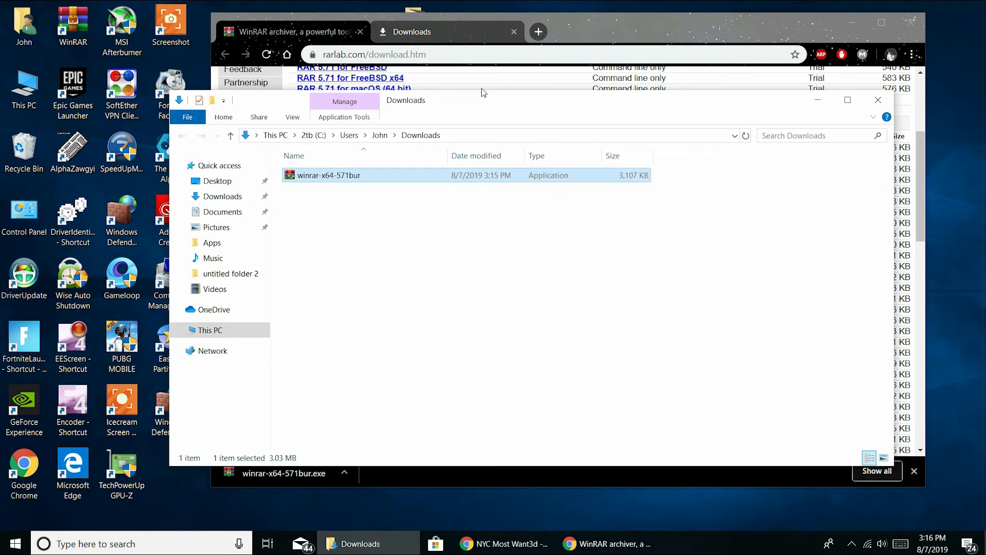
- Delete the winrar-x64-571bur installer from the Downloads folder and close the folder window
drag(479, 107, 535, 139)
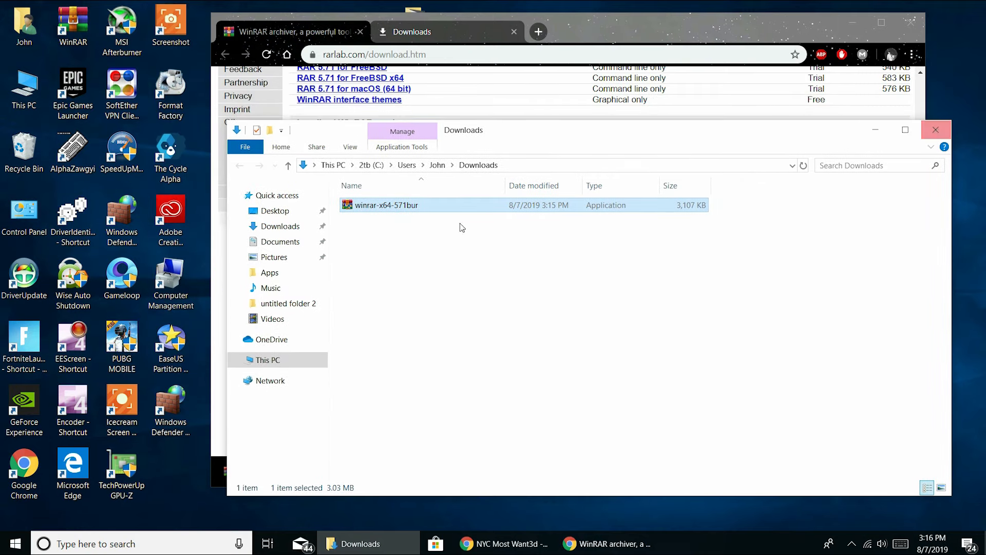
right_click(365, 208)
click(391, 487)
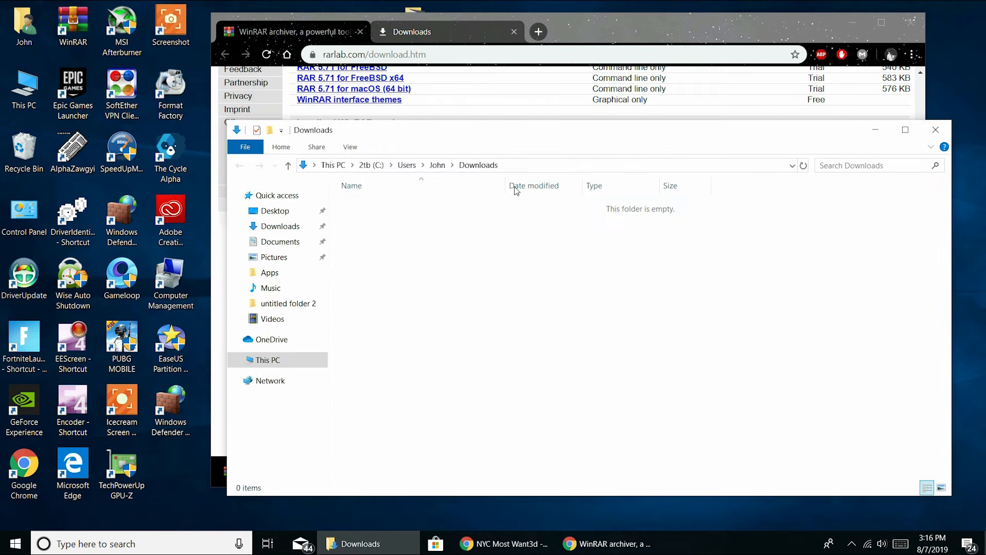
click(936, 129)
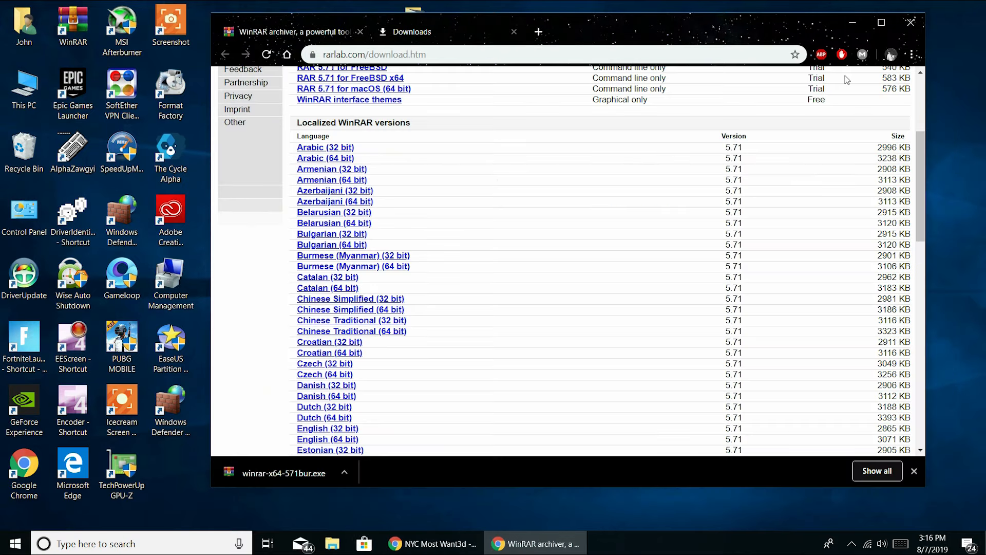
- Minimize the browser, open WinRAR from its desktop shortcut to view its main window, and close it
click(854, 23)
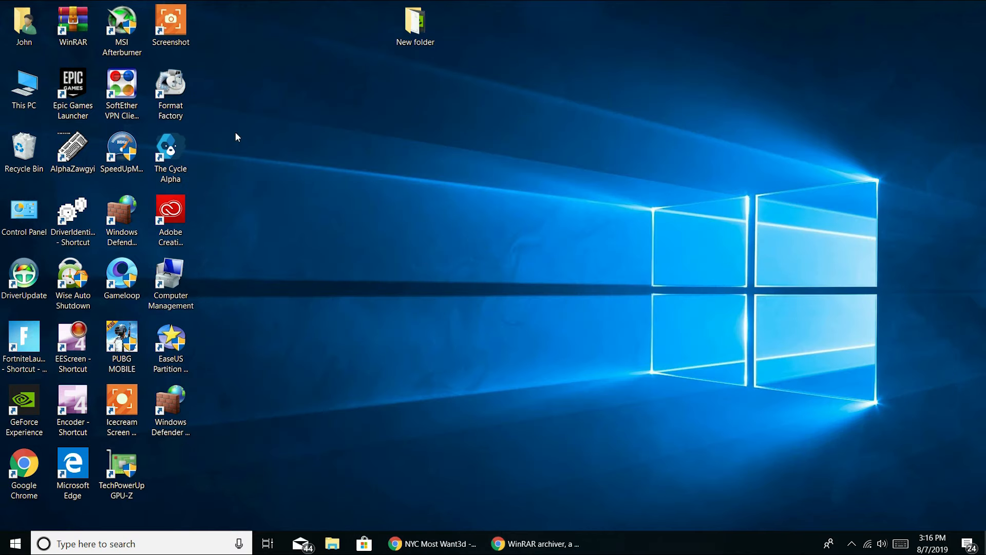
double_click(73, 26)
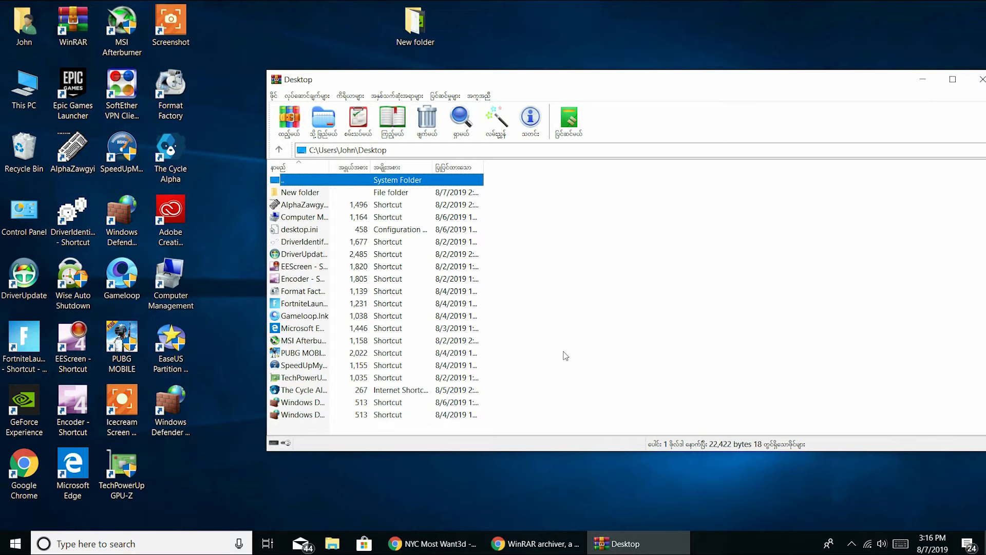
click(983, 79)
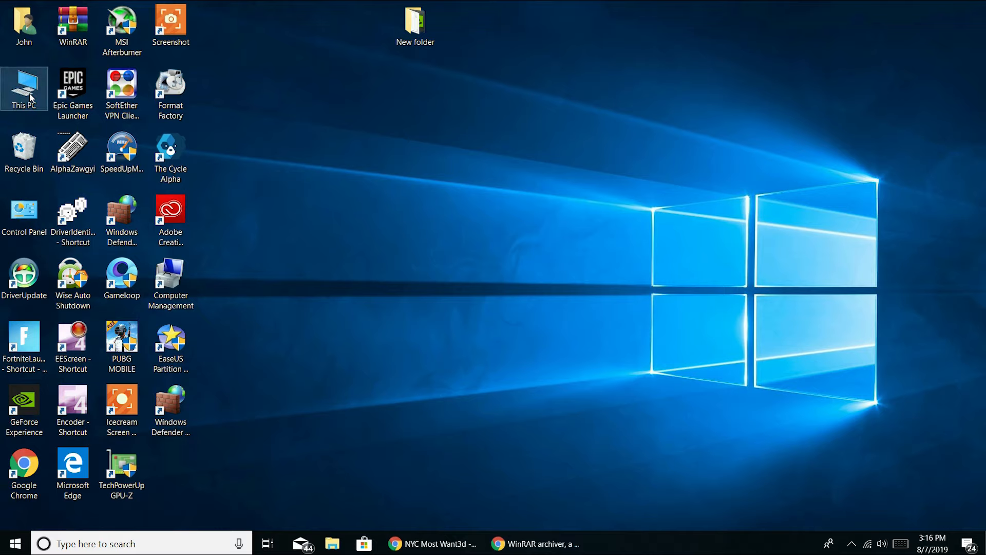
- Move New folder to a freer spot on the desktop and open it to examine its contents, closing it at the end
drag(421, 46, 467, 162)
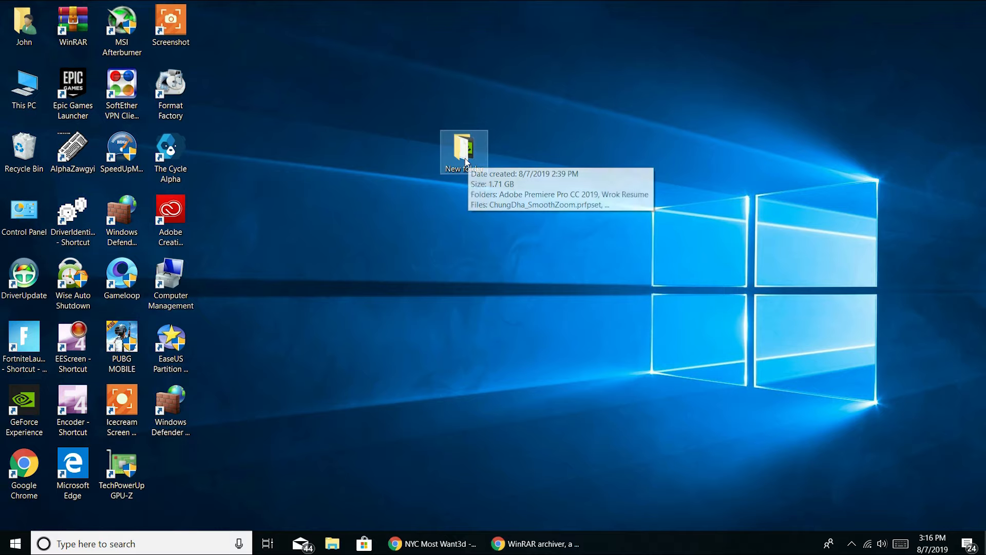
double_click(466, 162)
drag(479, 346, 445, 333)
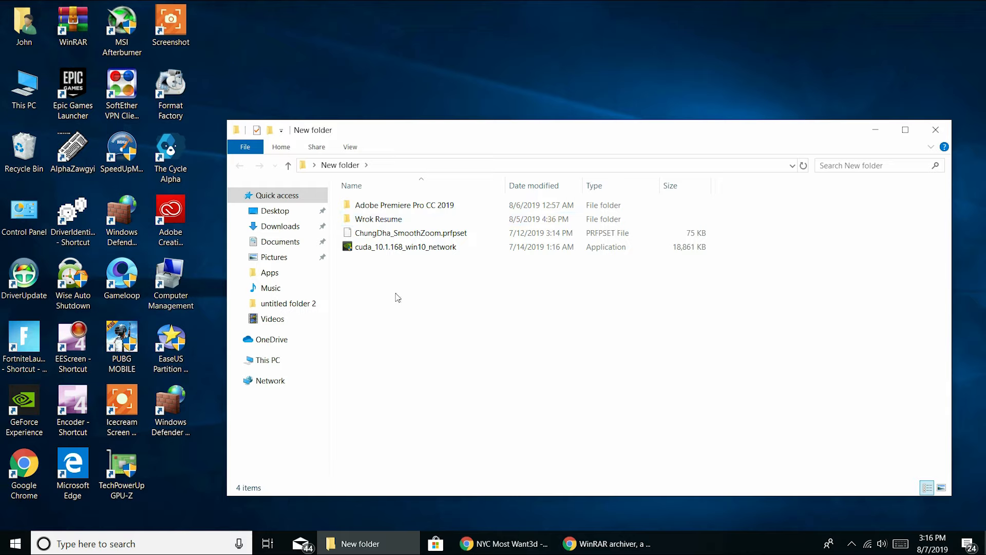
drag(395, 294, 378, 266)
drag(372, 207, 534, 257)
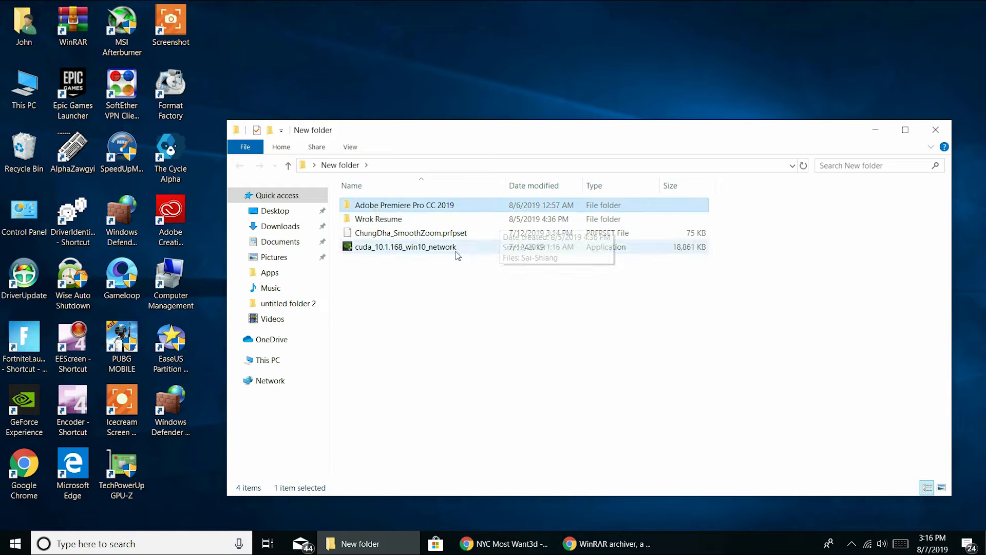
drag(682, 349, 458, 322)
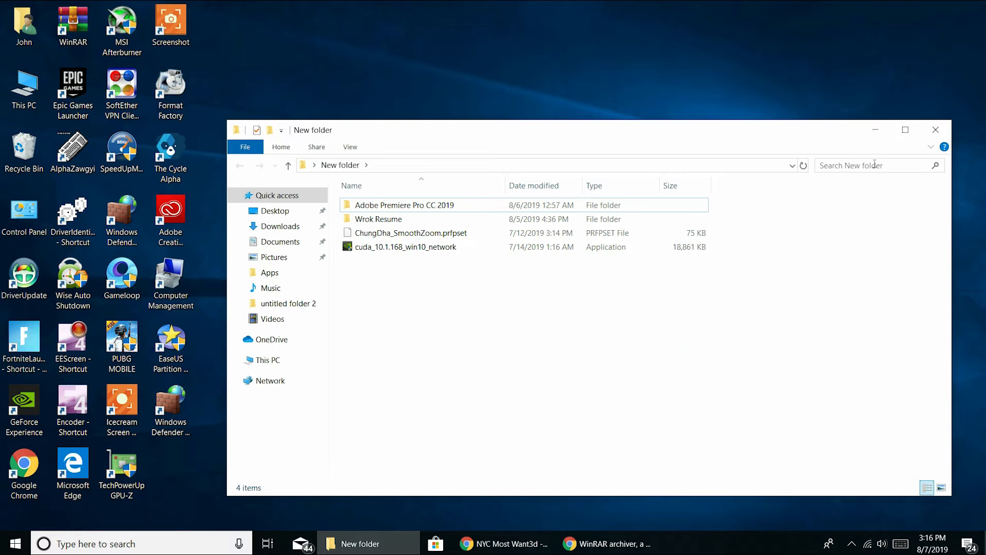
click(943, 129)
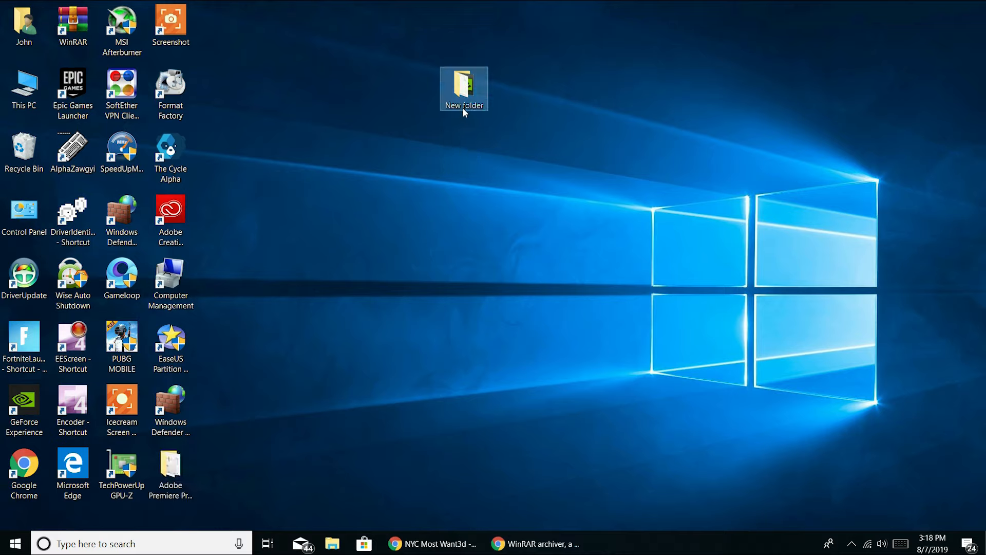
- Rename New folder on the desktop as Apps
click(460, 107)
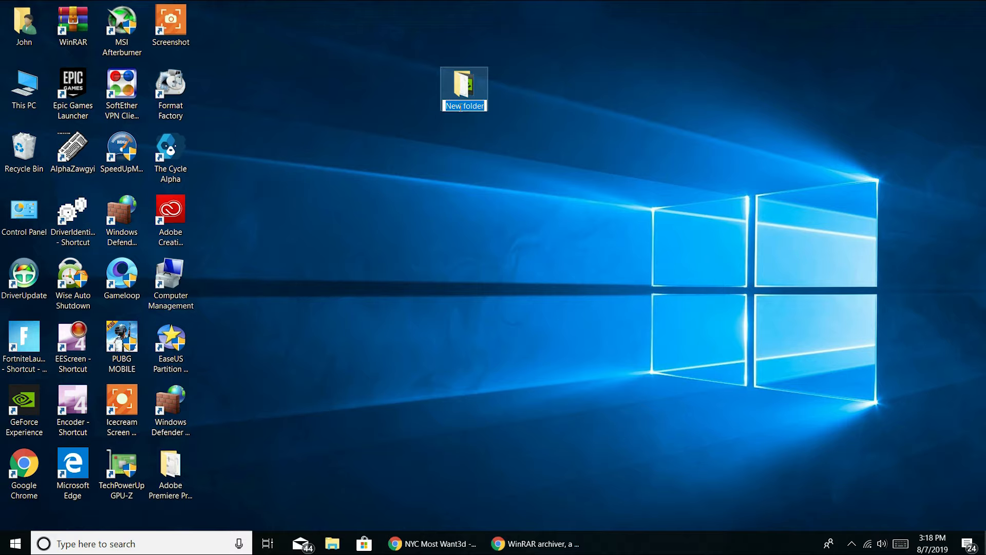
key(BackSpace)
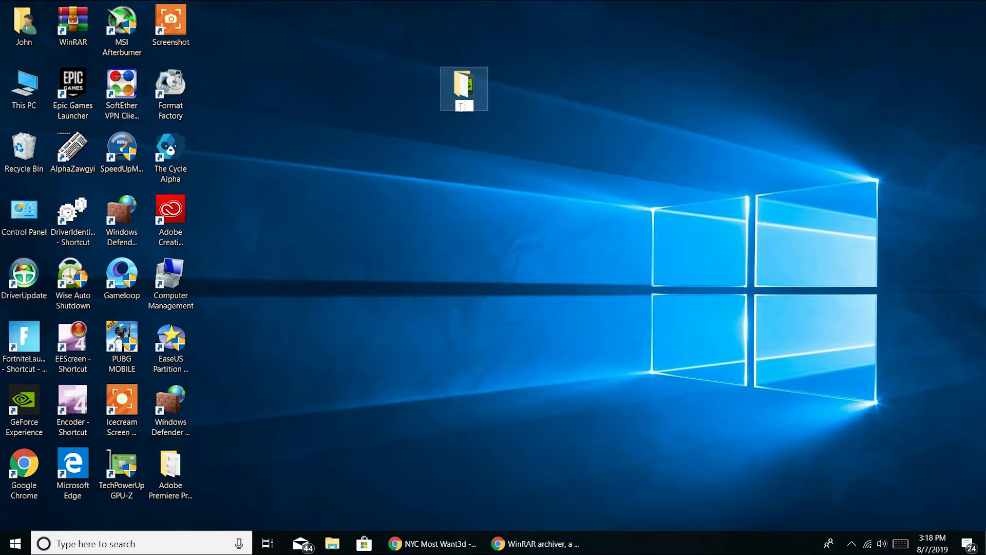
text(Apps)
key(Return)
- Compress the Apps folder into Apps.rar and place the archive beside the folder on the desktop
right_click(464, 90)
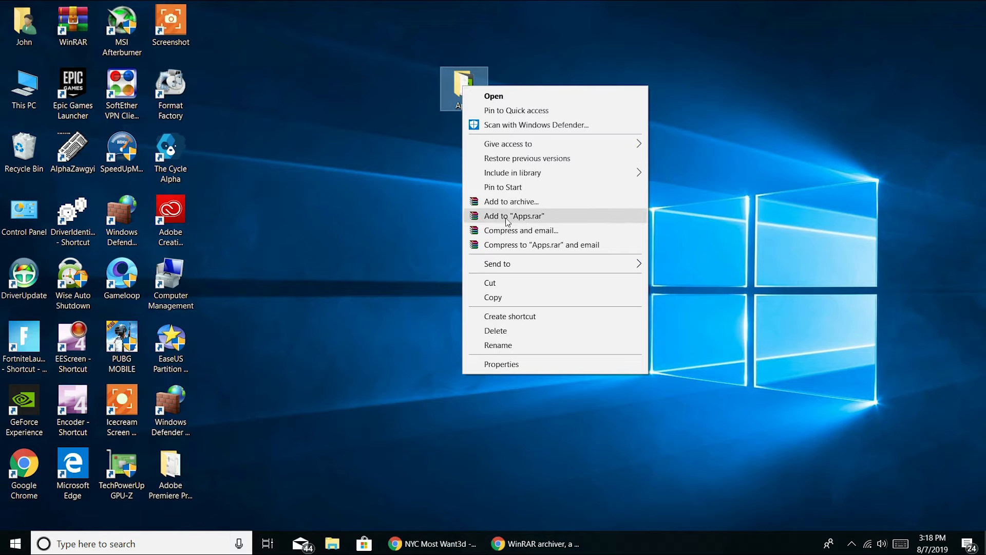
click(500, 217)
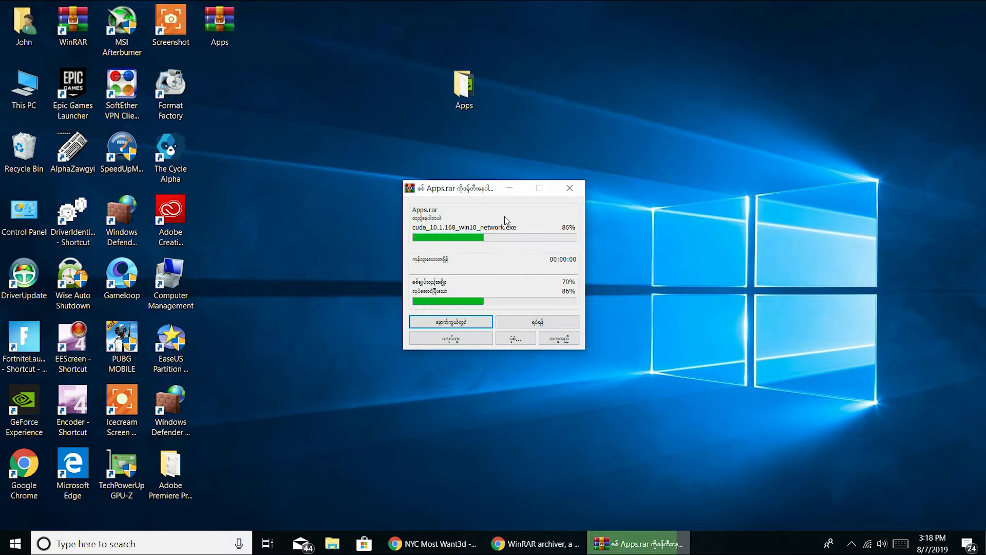
drag(220, 23, 389, 107)
click(426, 99)
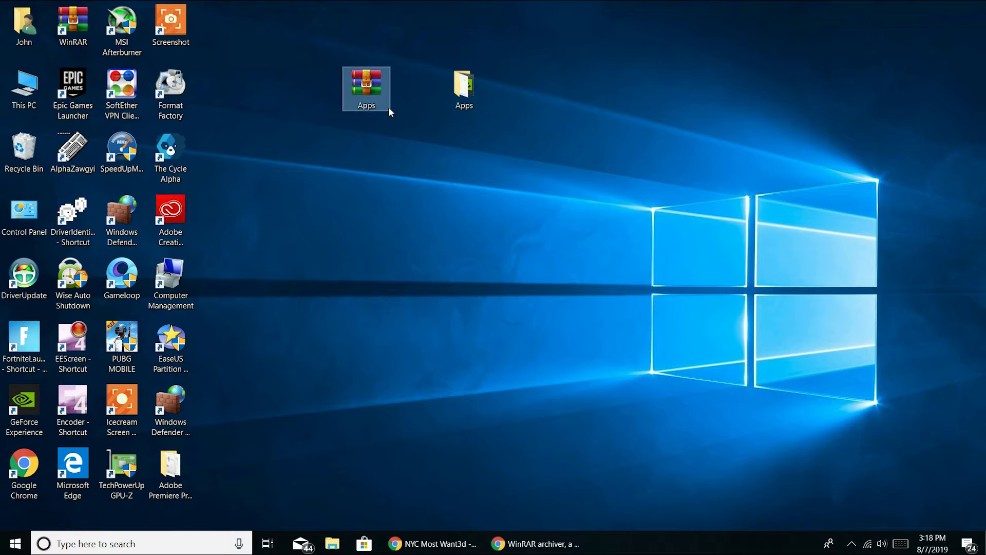
- Open Apps.rar from the desktop, check that its Apps folder opens inside the archive, and close the archive window
double_click(366, 87)
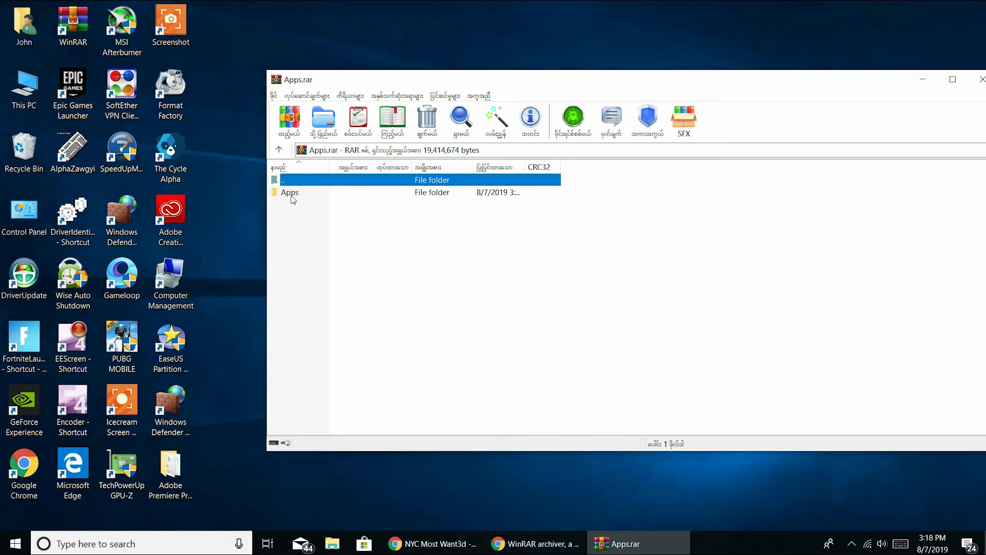
double_click(291, 194)
double_click(291, 180)
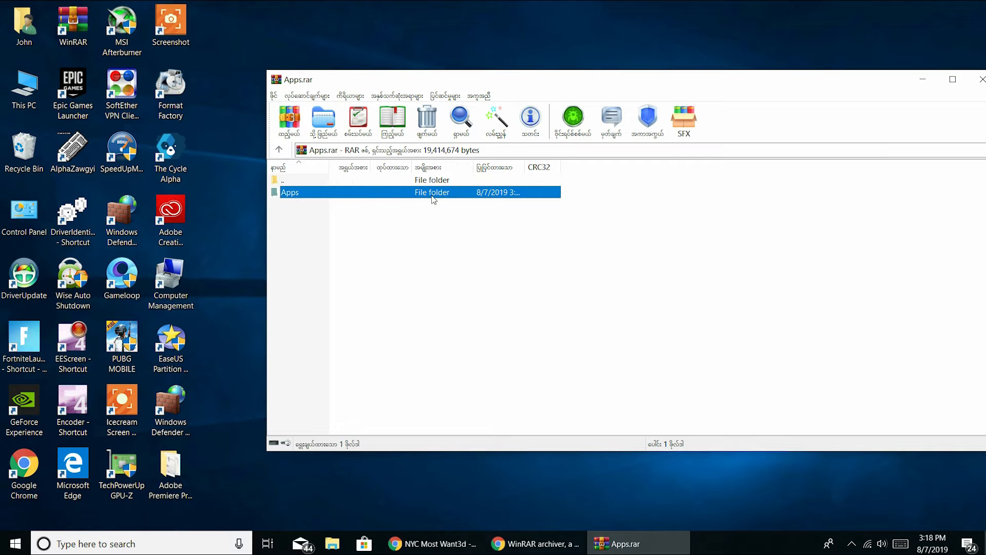
click(980, 79)
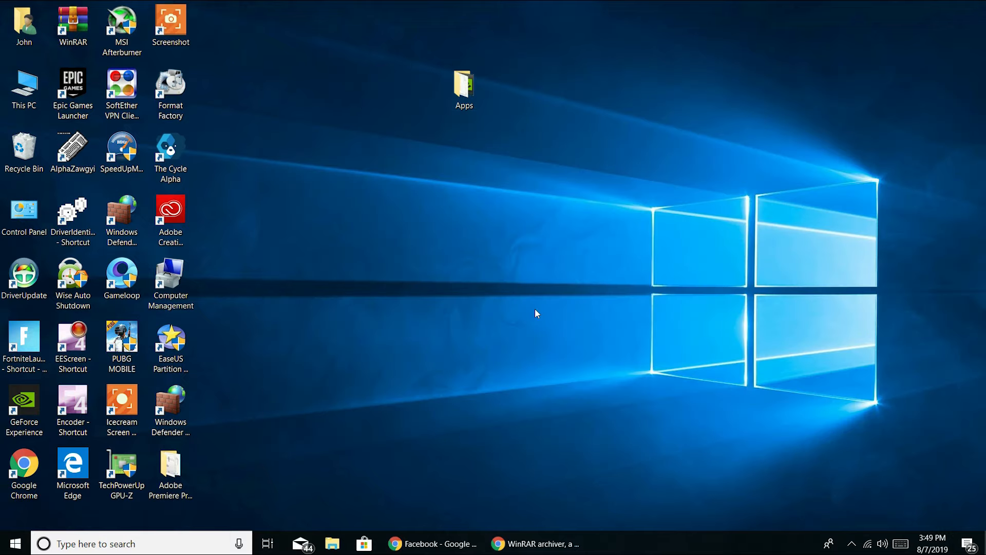
- Set up archiving of the desktop Apps folder as Apps.rar in RAR format and enter the archive password
click(460, 100)
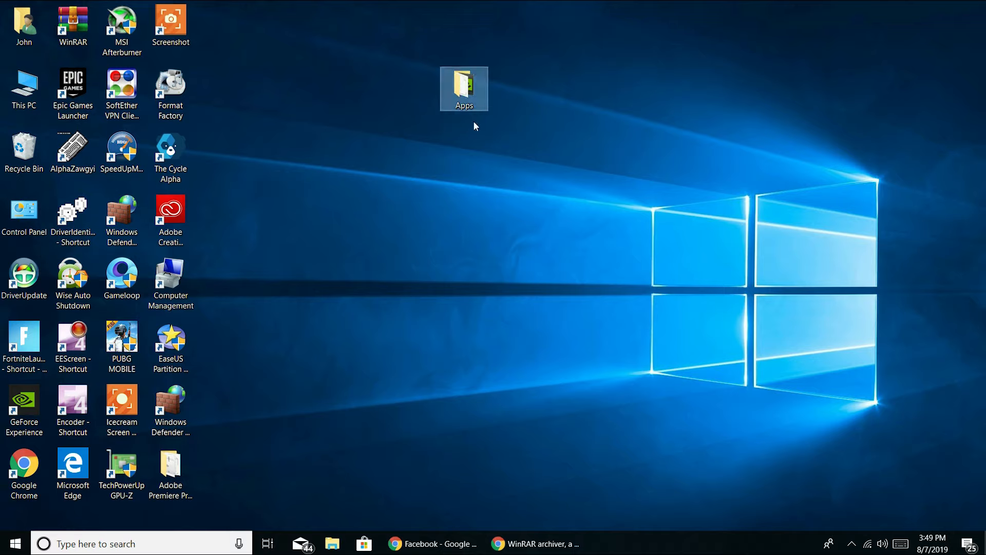
right_click(471, 95)
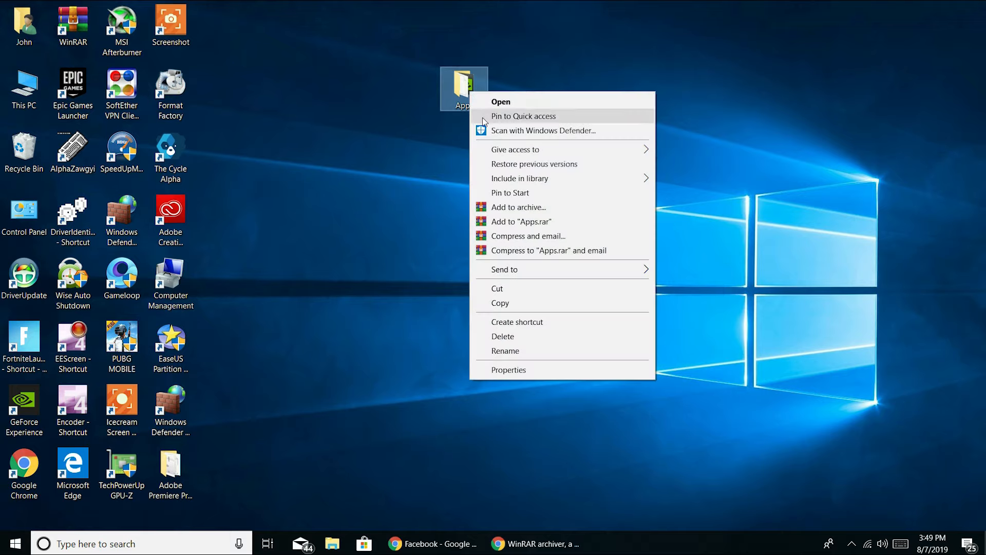
click(523, 209)
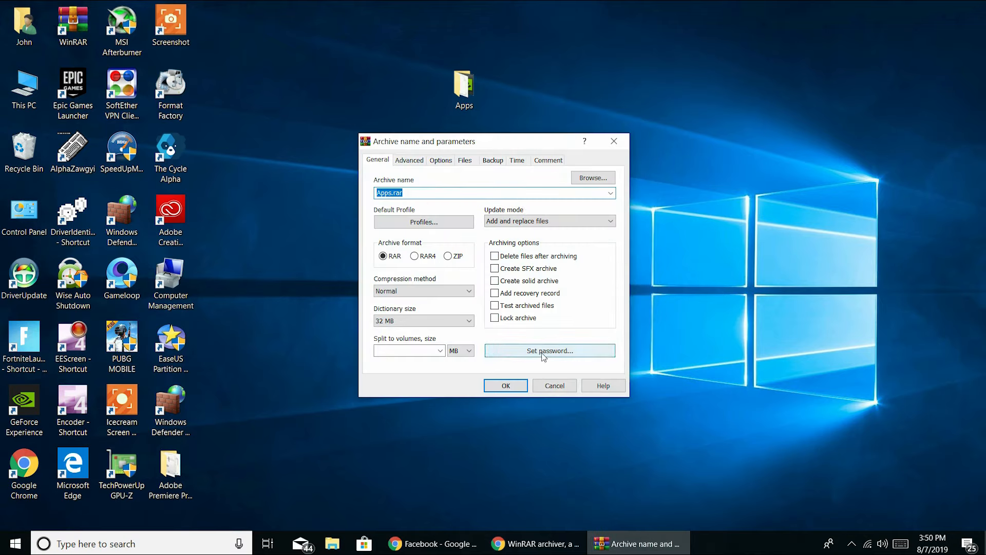
click(392, 194)
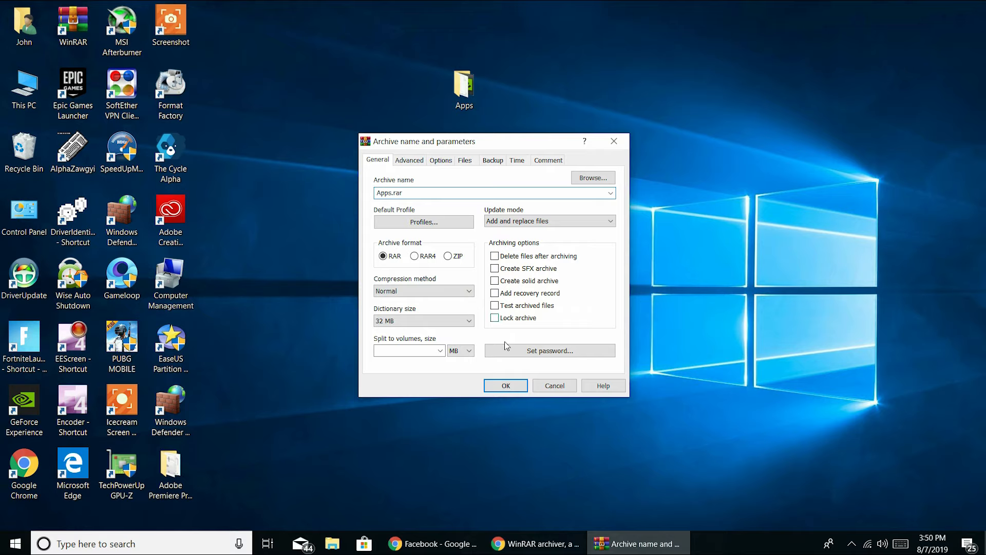
click(520, 349)
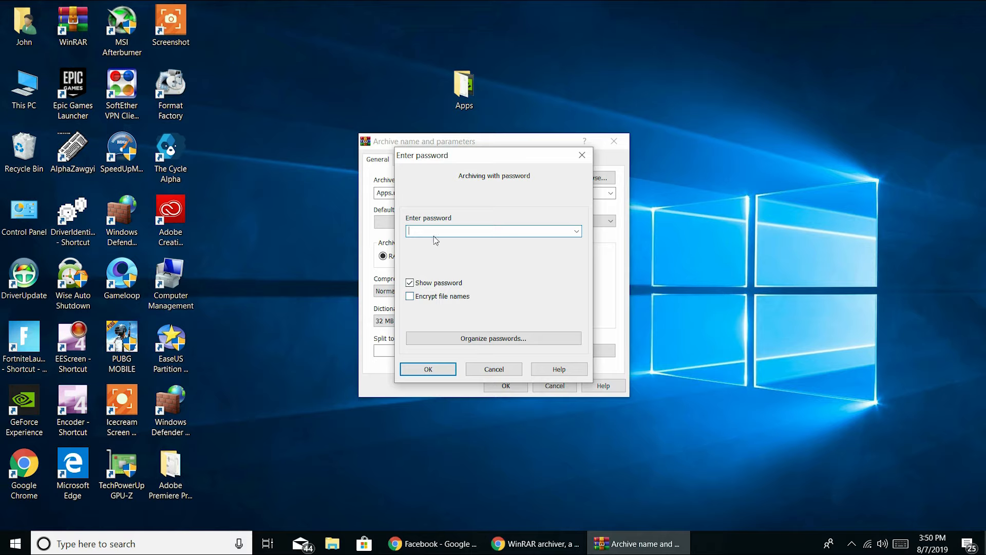
text(0000000)
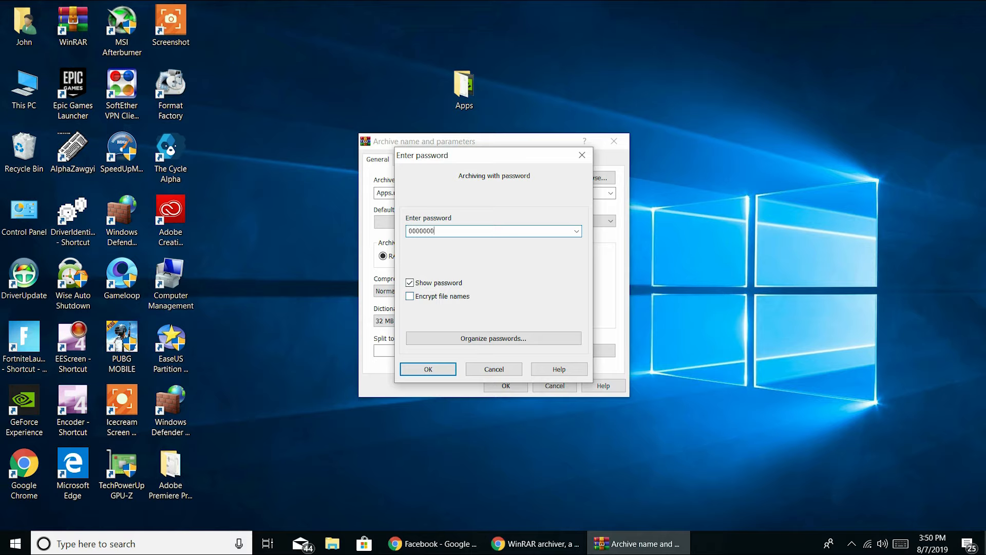